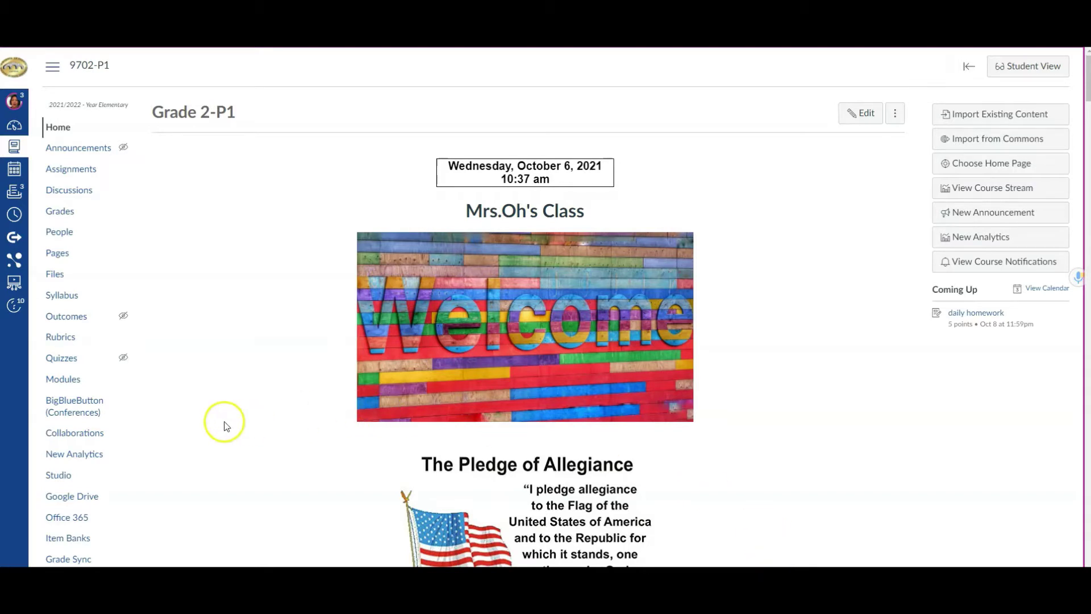
# - Go to the course's Mastery Tracker page from the course navigation
pyautogui.scroll(-2, 85, 423)
pyautogui.scroll(-1, 82, 432)
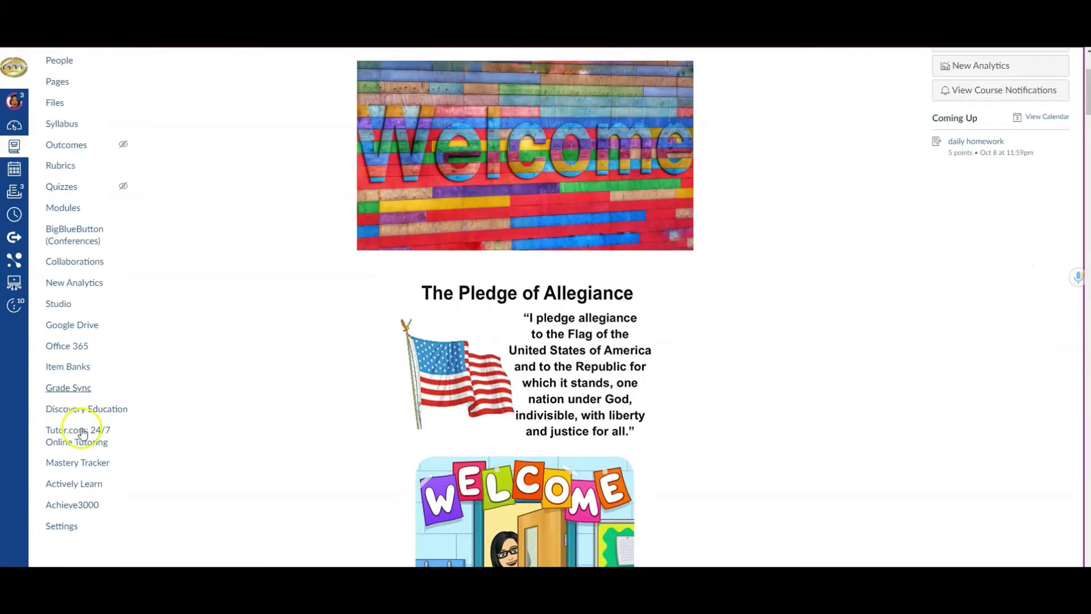
pyautogui.click(88, 465)
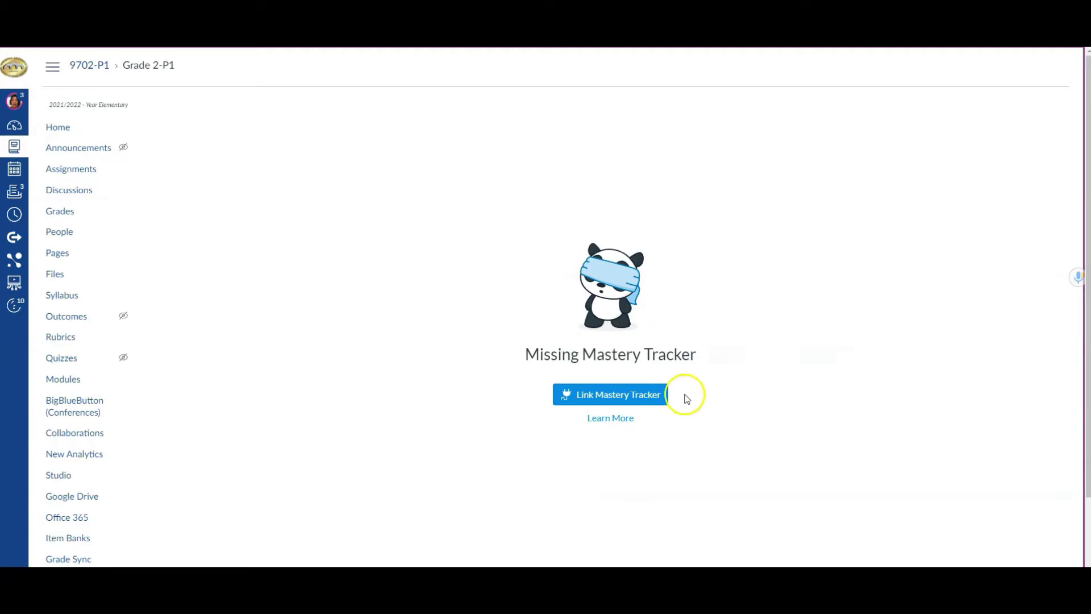
# - Try linking a tracker, find the Curriculum Map source disabled, and cancel
pyautogui.click(597, 401)
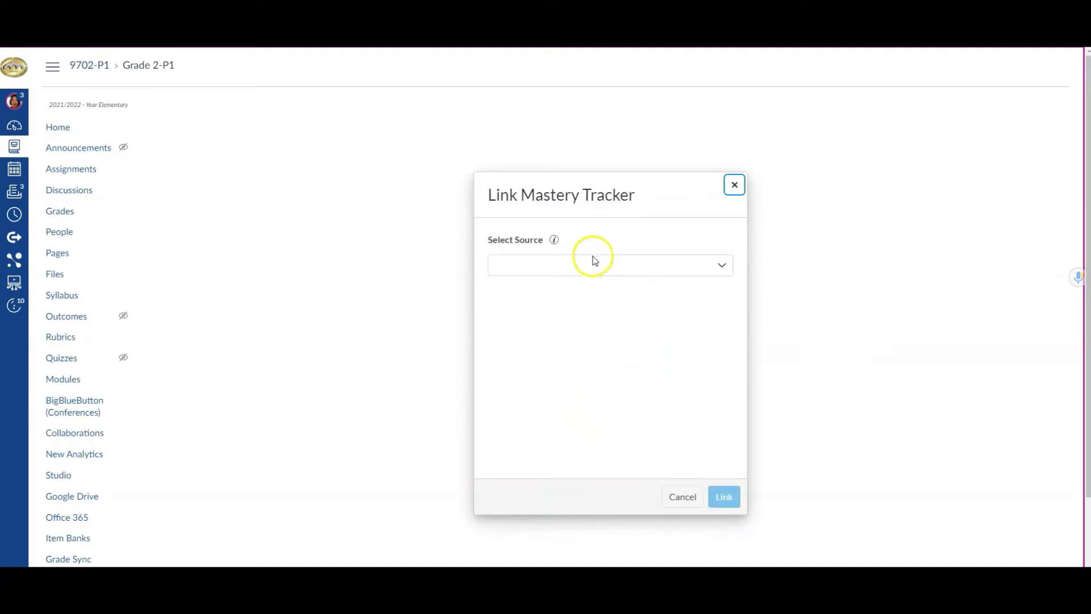
pyautogui.click(593, 265)
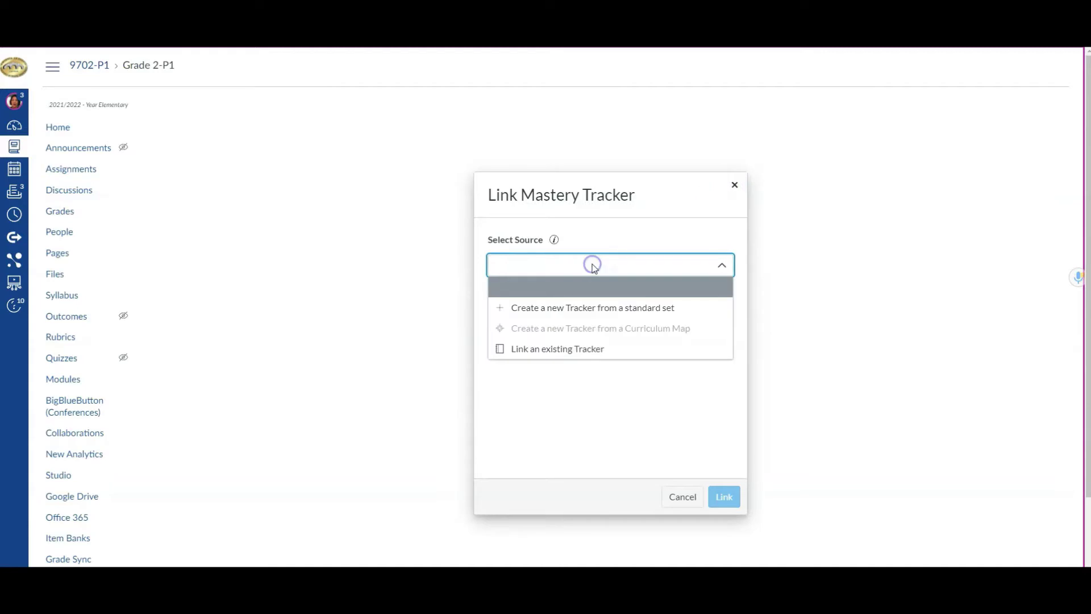
pyautogui.click(573, 331)
pyautogui.click(679, 498)
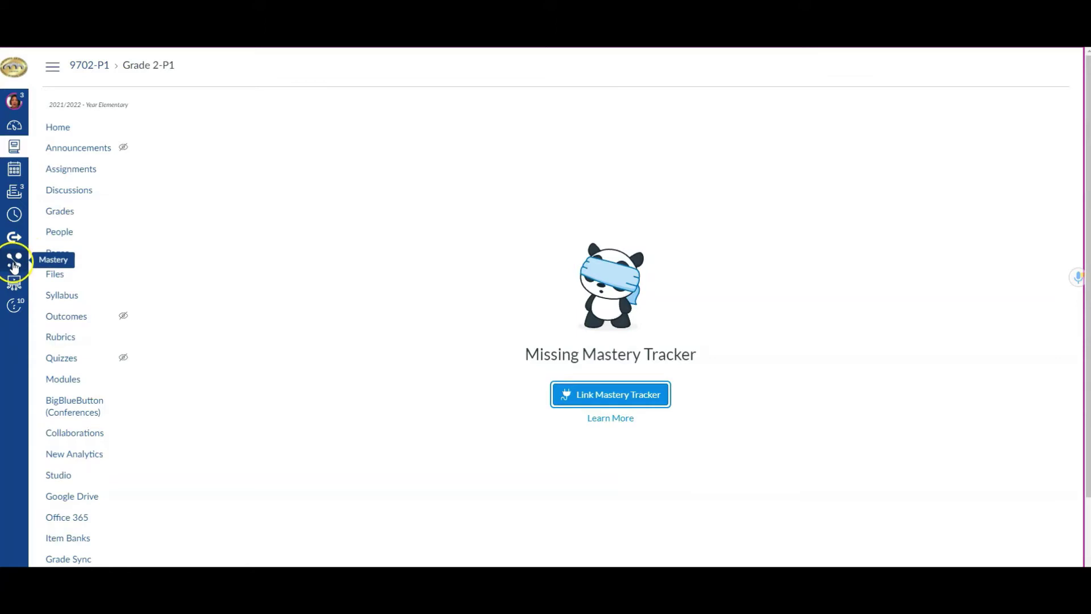
# - Open Mastery Connect and go to My Profile from the account menu
pyautogui.click(14, 266)
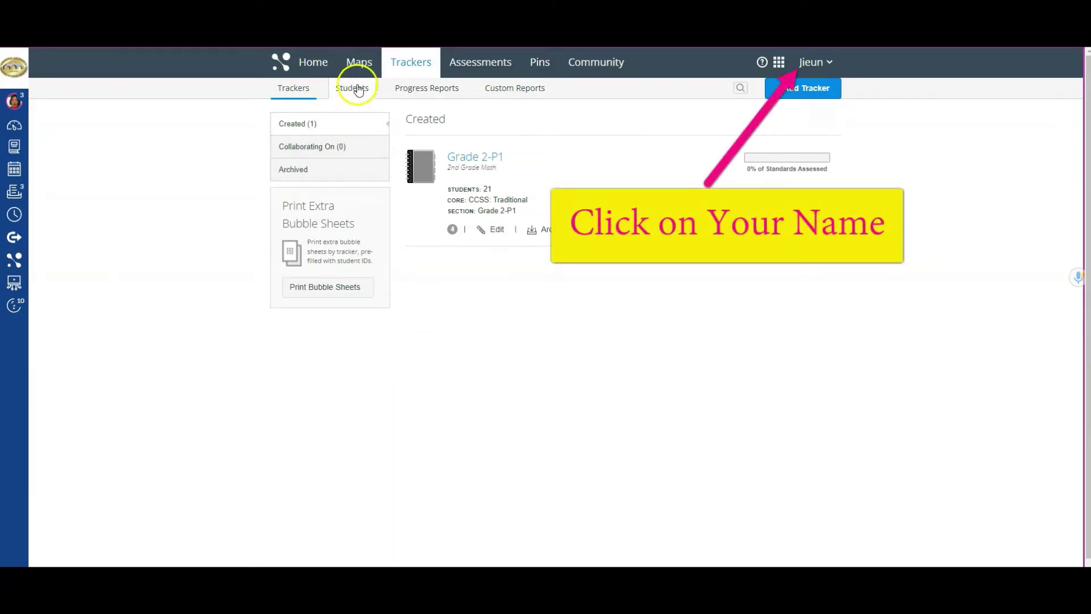
pyautogui.click(829, 64)
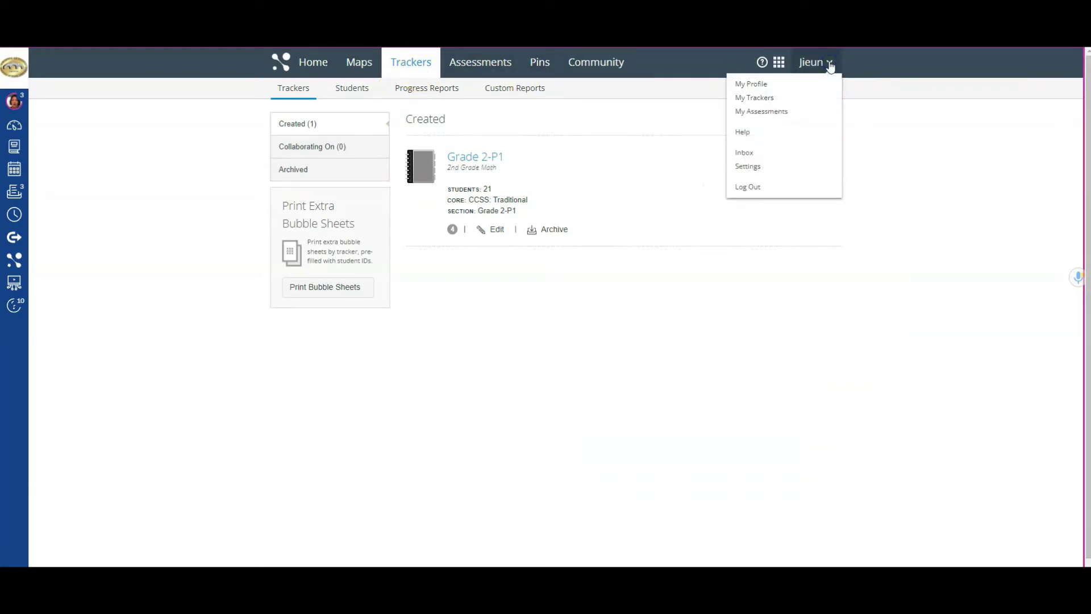
pyautogui.click(749, 85)
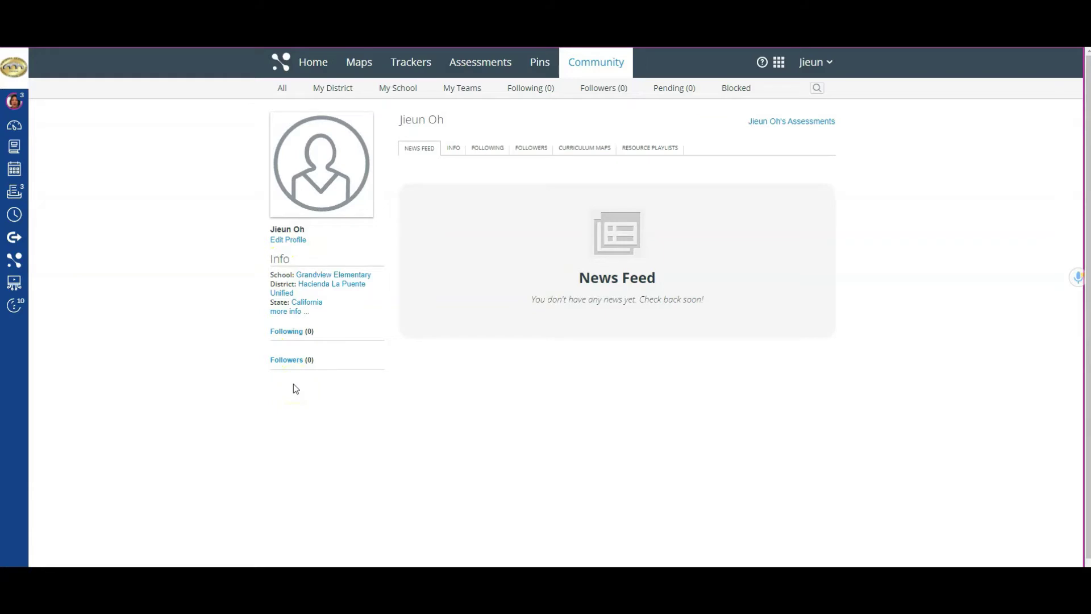
# - Edit the profile to check 2nd Grade, the teacher certification and the Privacy Policy, then save
pyautogui.click(288, 241)
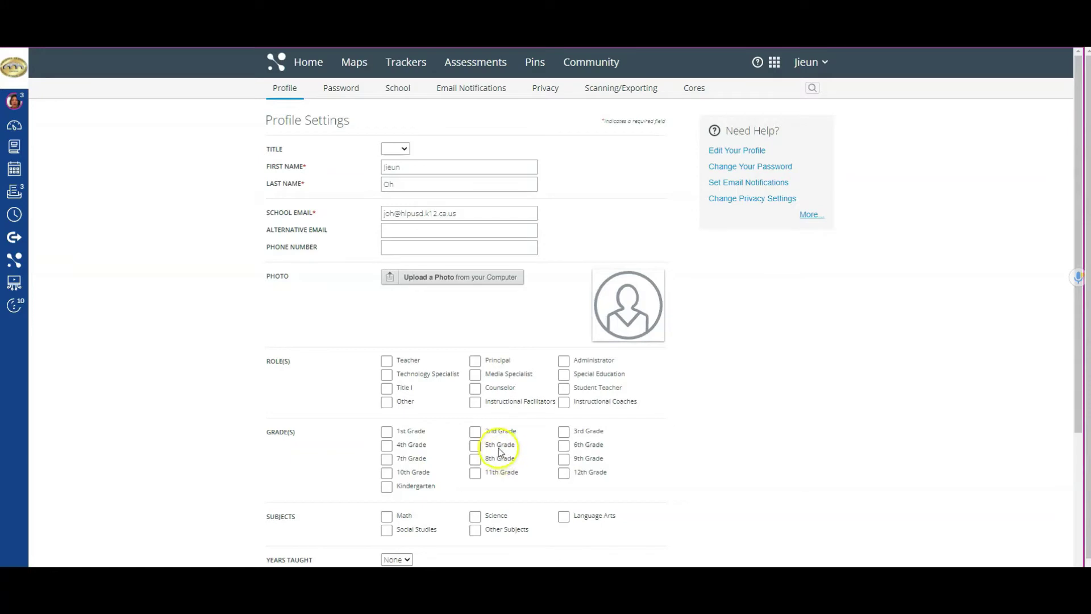
pyautogui.click(476, 434)
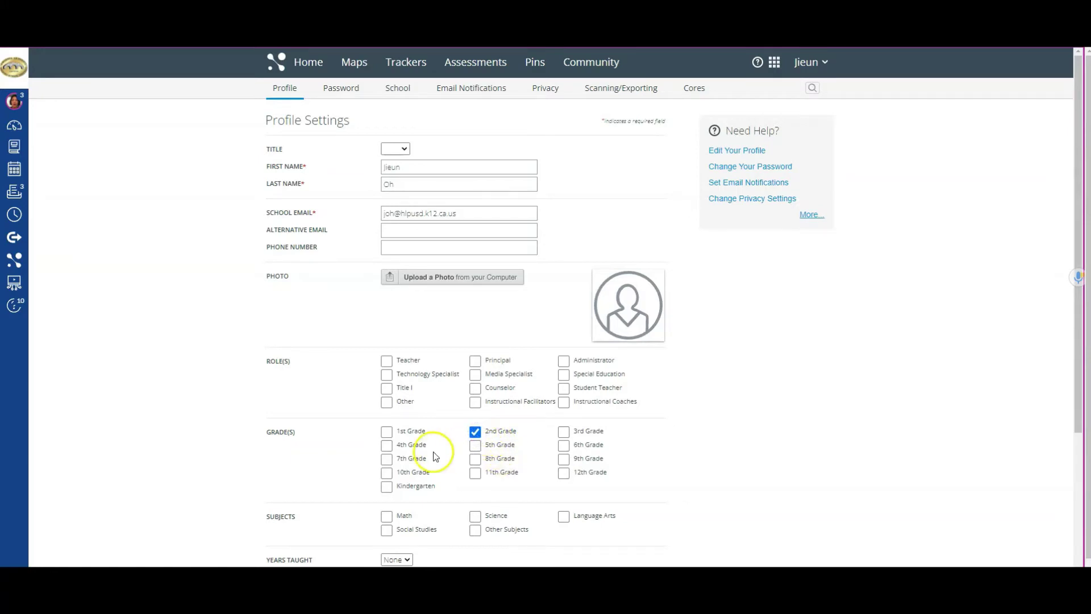
pyautogui.scroll(-3, 430, 458)
pyautogui.scroll(-1, 432, 461)
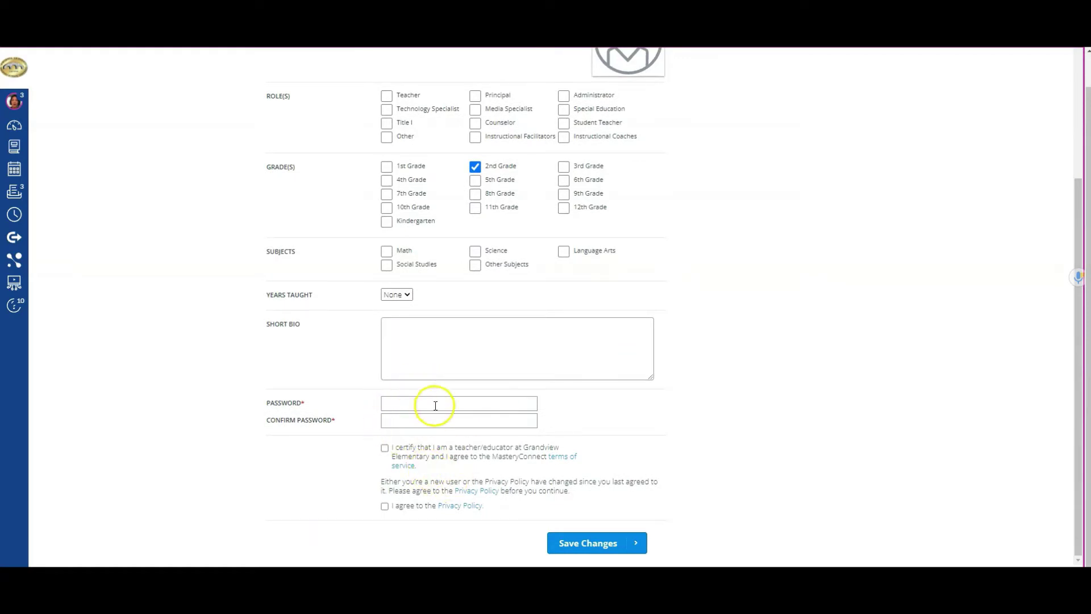
pyautogui.click(385, 448)
pyautogui.click(385, 506)
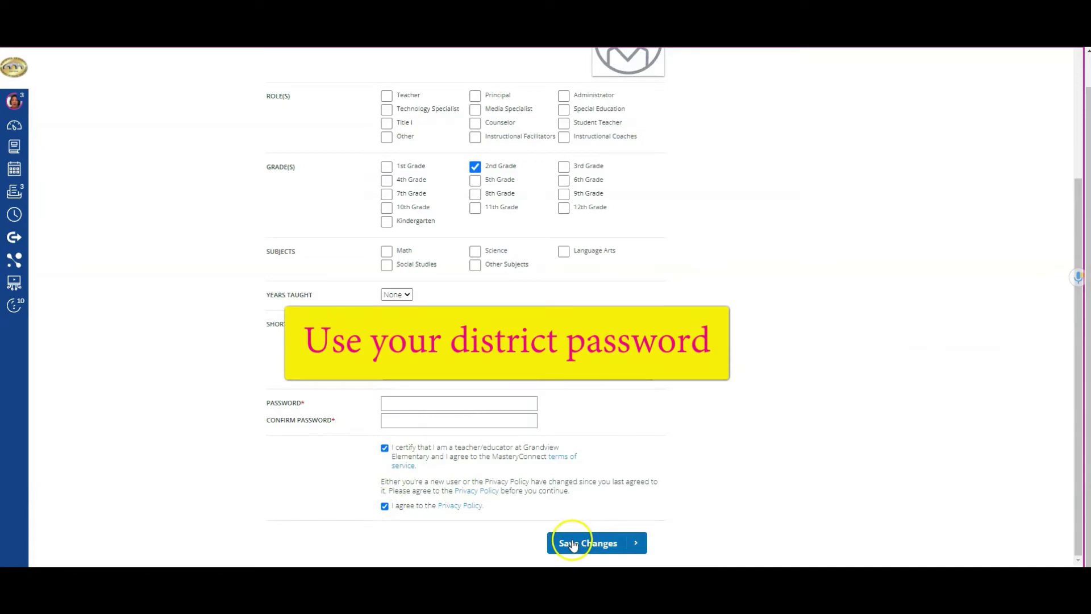
pyautogui.scroll(5, 591, 496)
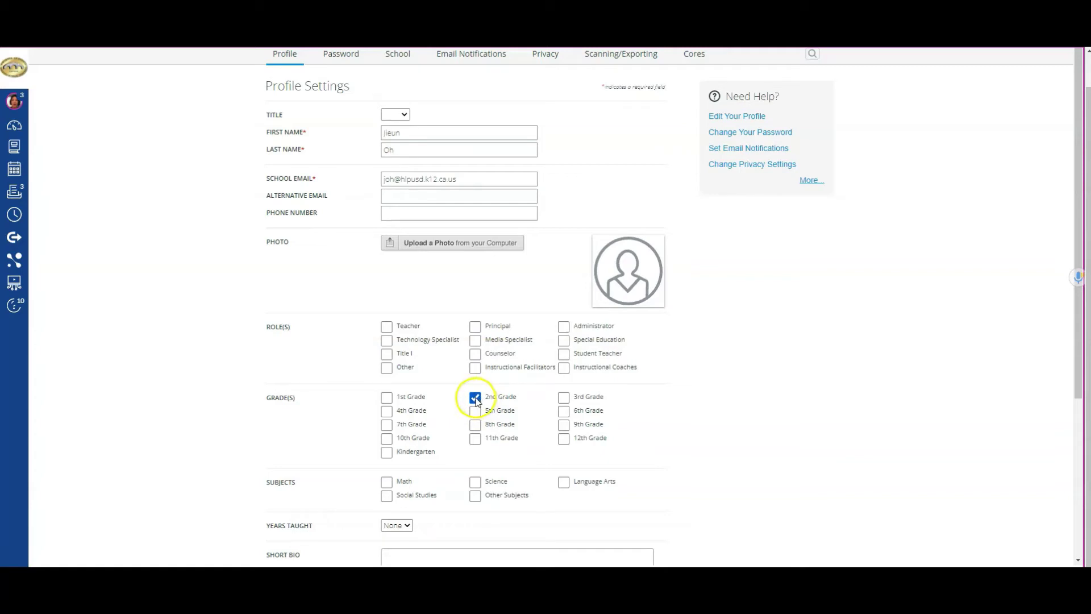
pyautogui.scroll(-4, 476, 400)
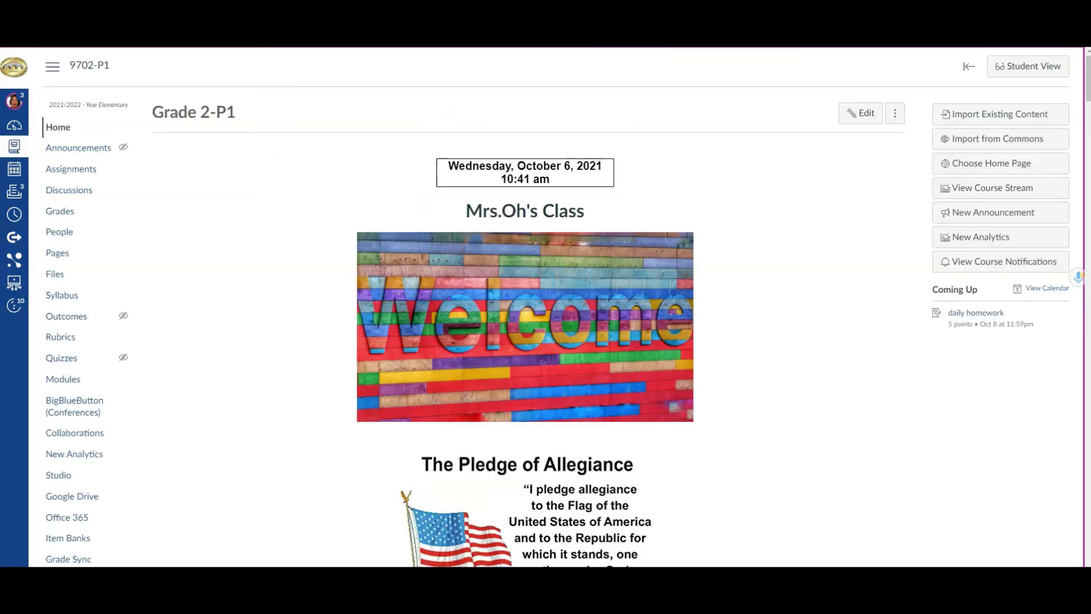
# - Back in the Canvas course, open the Mastery Tracker page from the course navigation
pyautogui.scroll(-2, 127, 431)
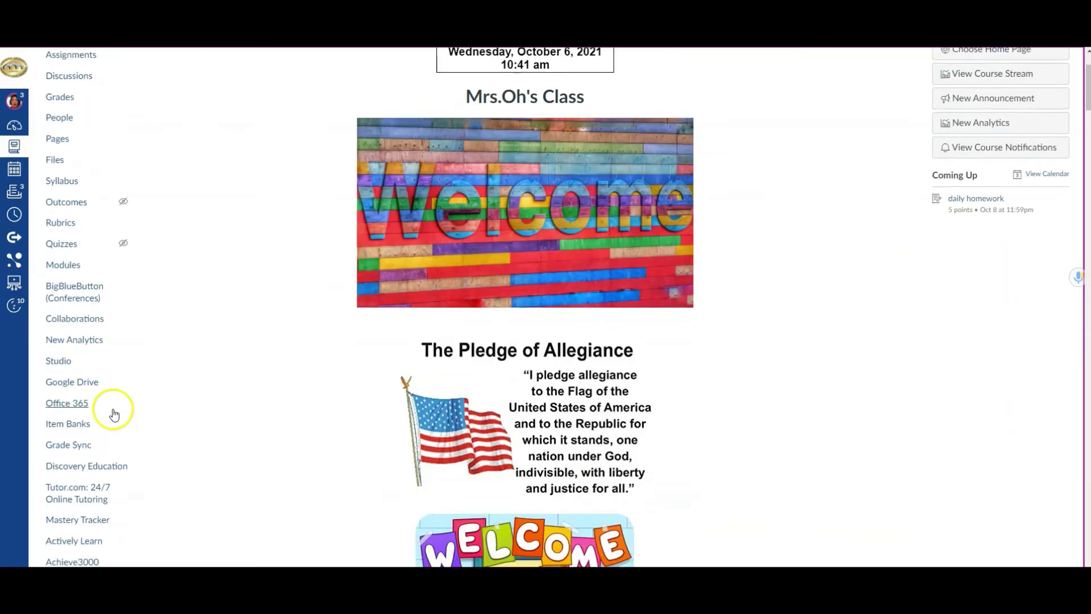
pyautogui.scroll(-2, 109, 414)
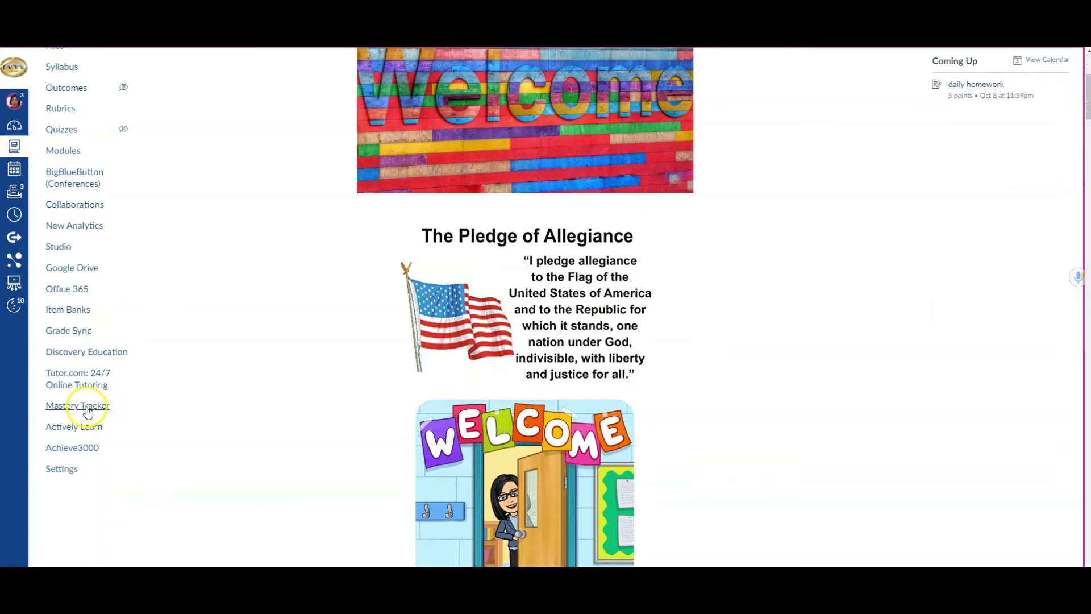
pyautogui.click(87, 412)
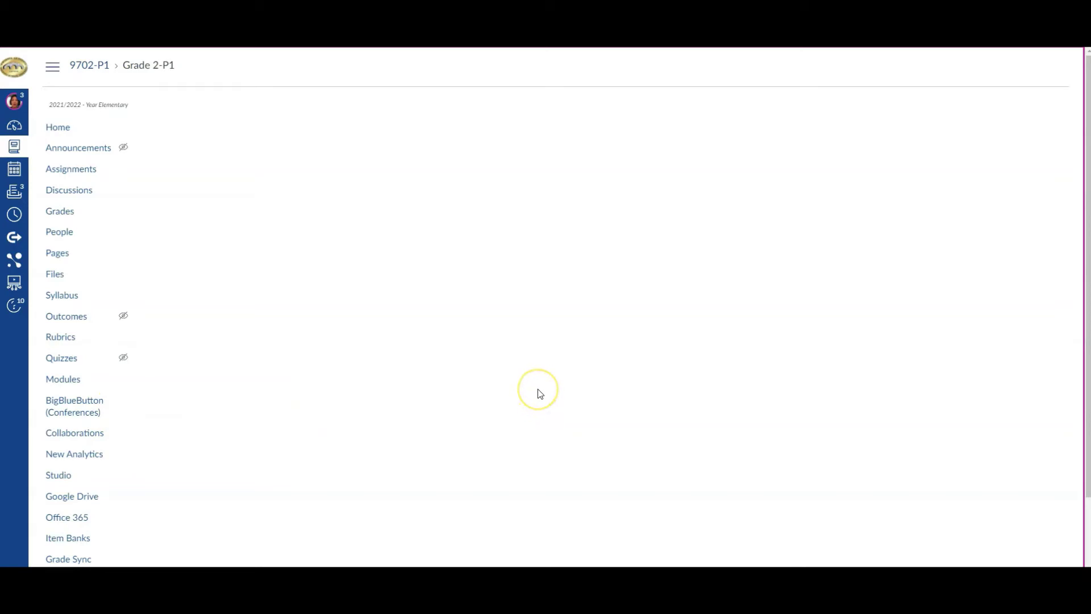
pyautogui.click(548, 419)
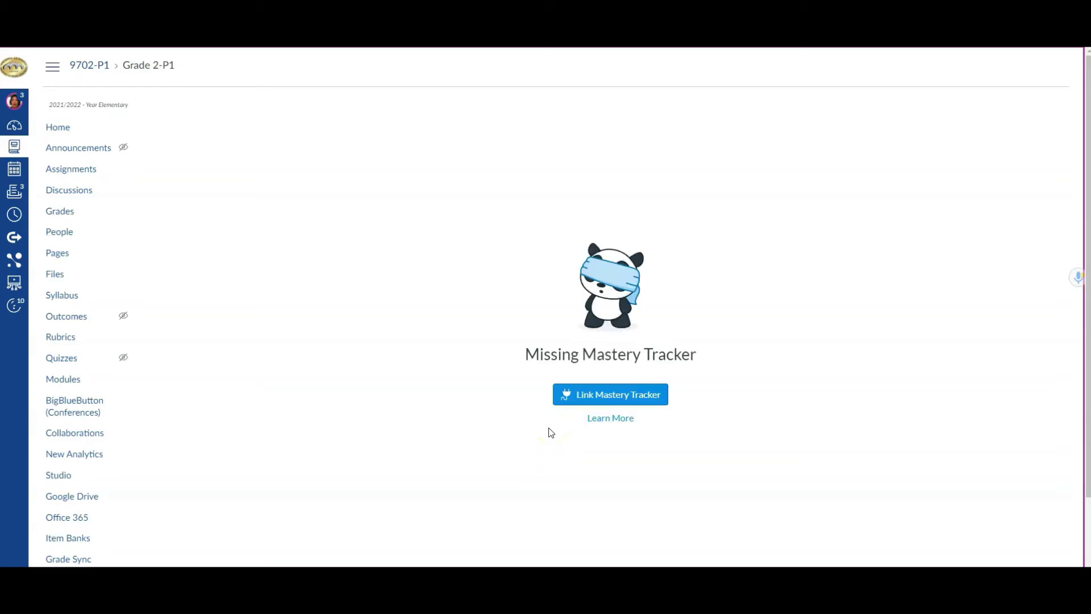
# - Start a new tracker from a Curriculum Map and select the Grade 2 DIA HLPUSD map
pyautogui.click(598, 395)
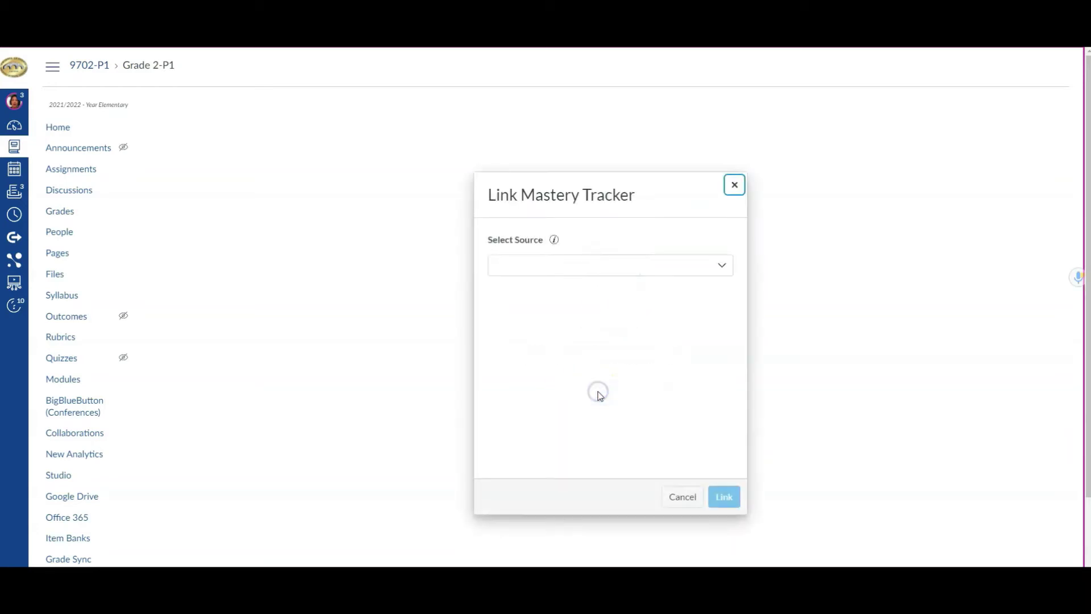
pyautogui.click(569, 272)
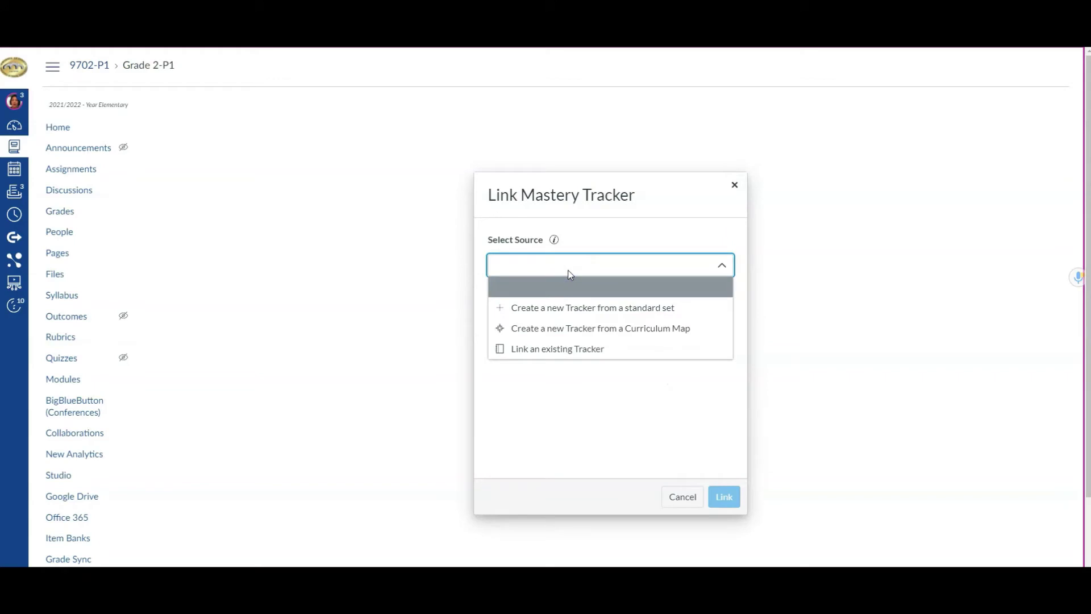
pyautogui.click(580, 310)
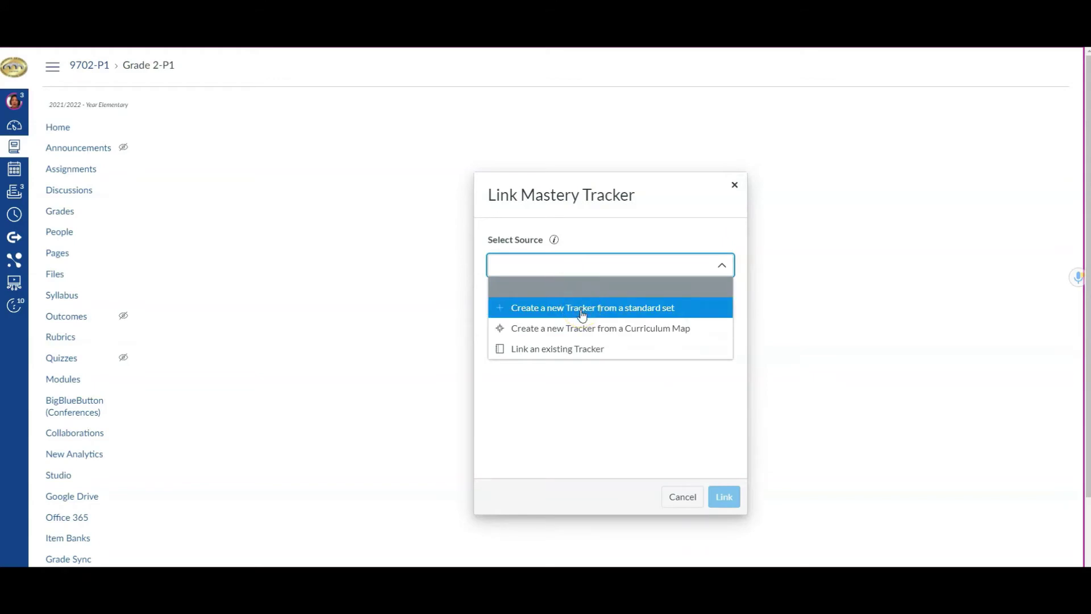
pyautogui.click(584, 332)
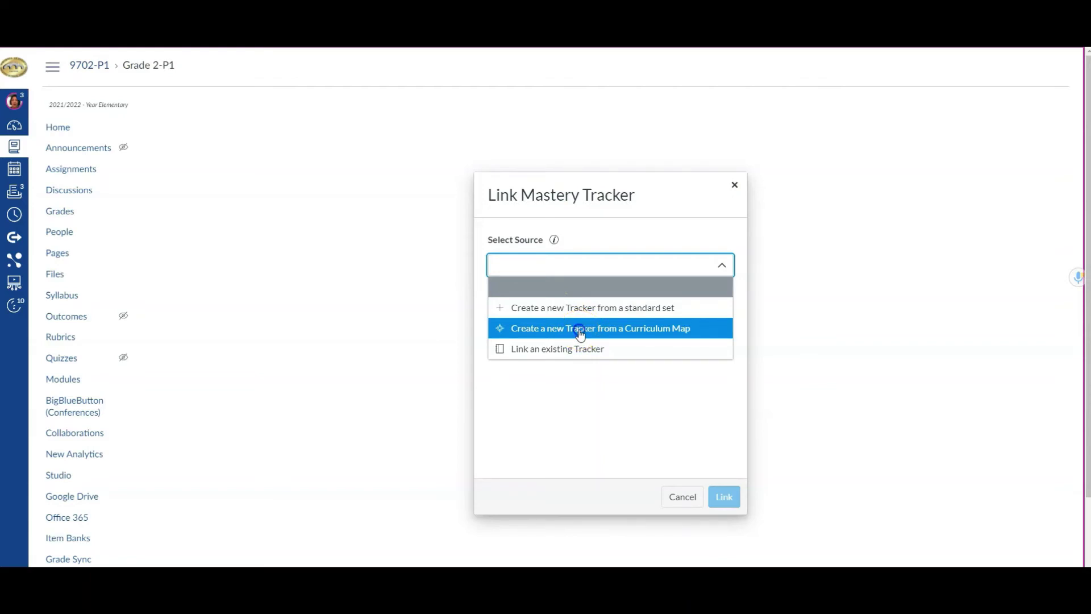
pyautogui.click(580, 332)
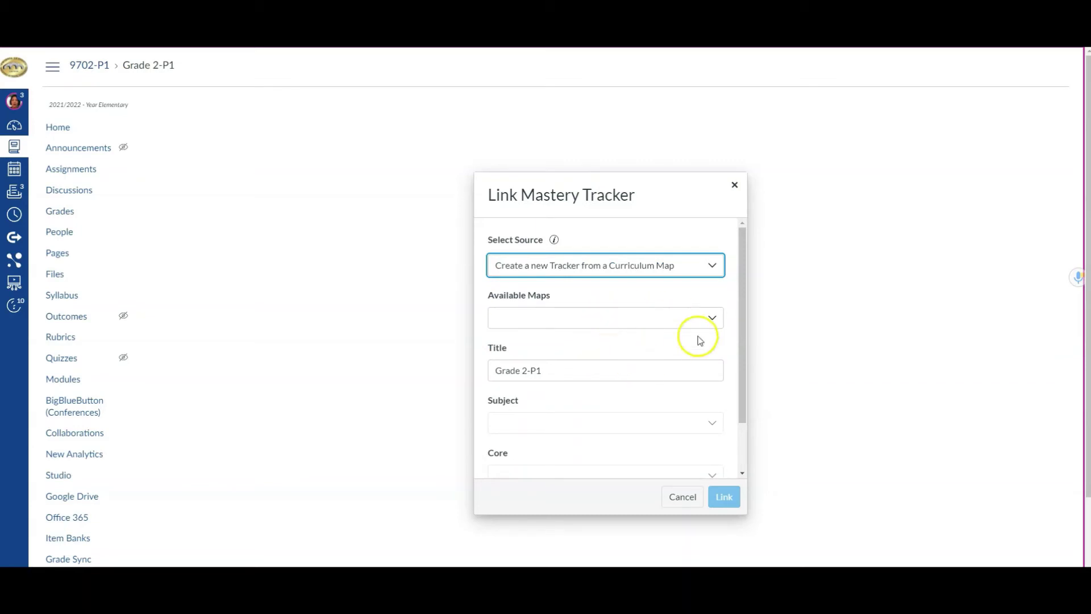
pyautogui.click(613, 317)
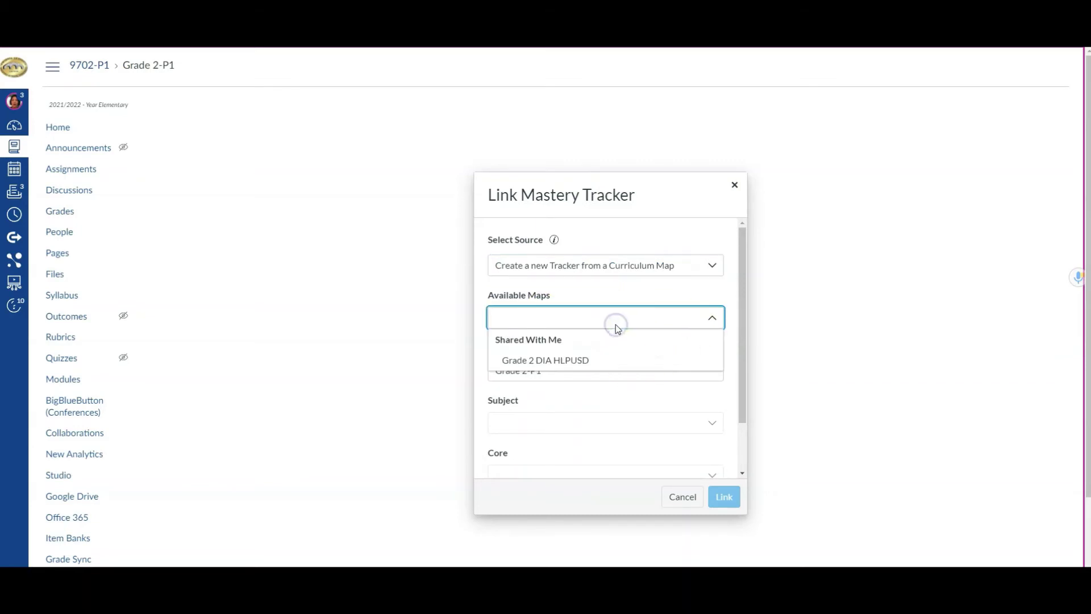
pyautogui.click(595, 363)
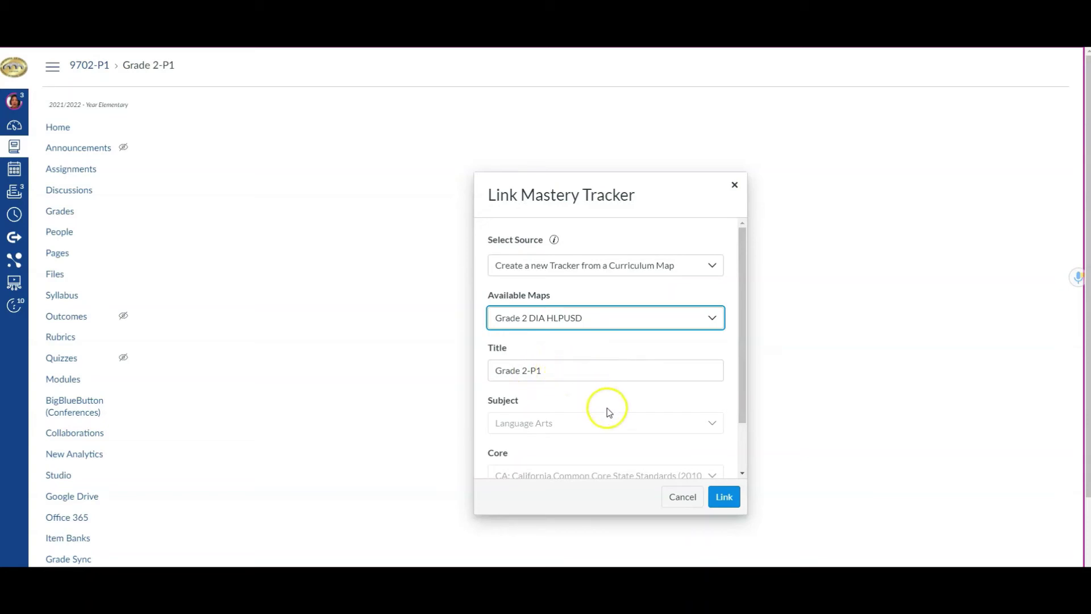
pyautogui.scroll(-1, 591, 397)
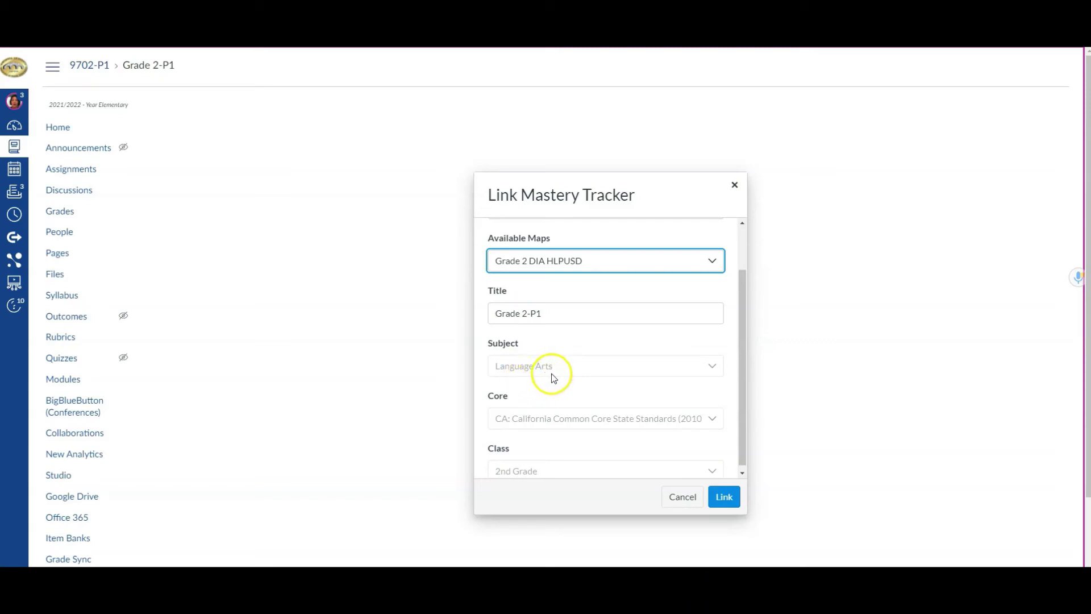
# - Link the Grade 2-P1 tracker and inspect the 2.OA.C.3 and 2.NBT.A.2 column menus
pyautogui.click(722, 497)
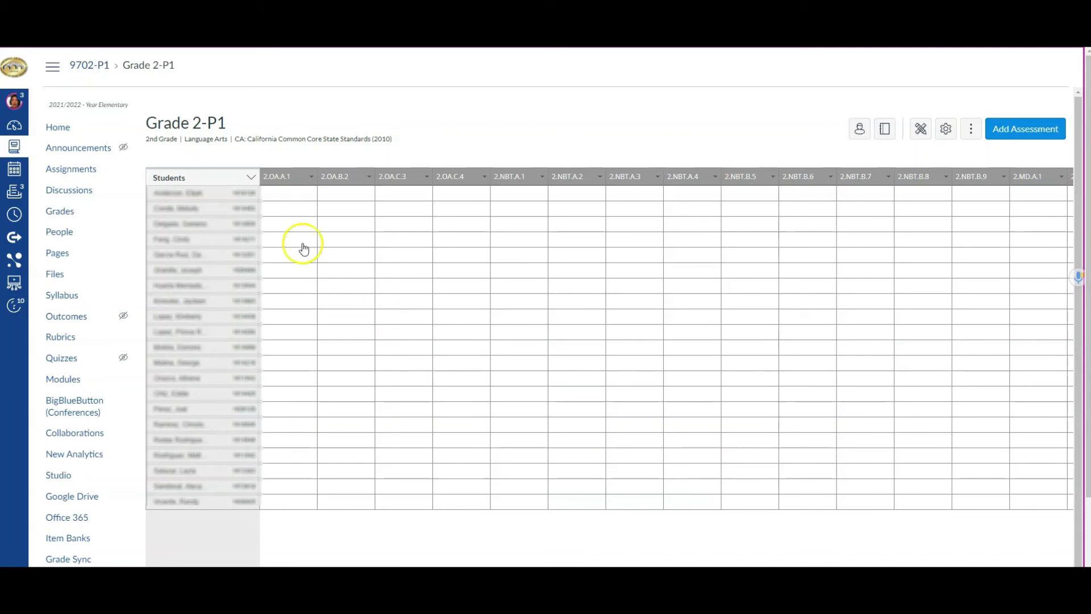
pyautogui.click(427, 176)
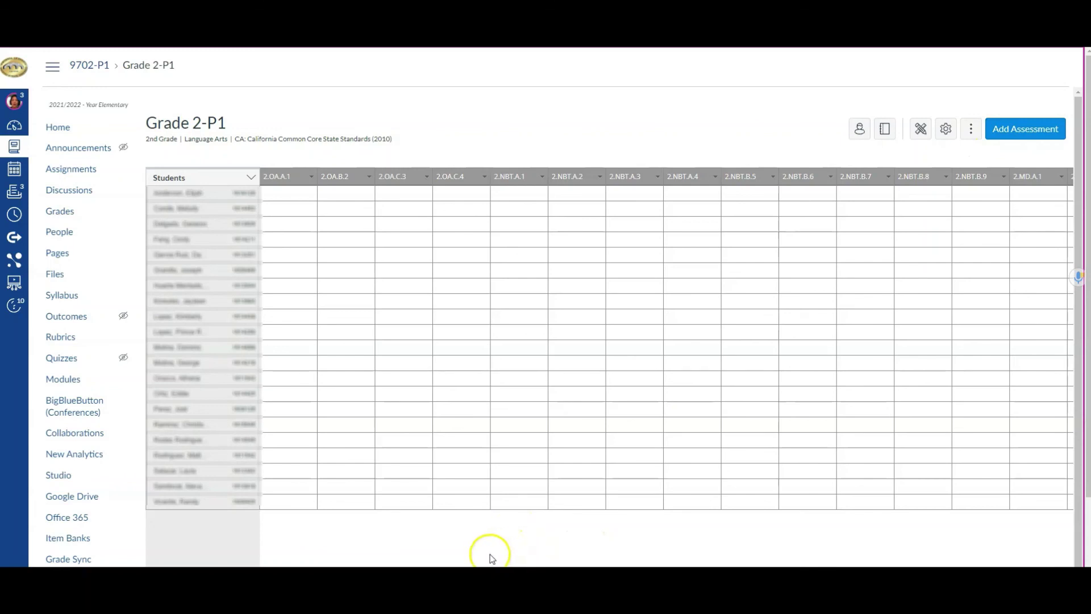
pyautogui.click(426, 176)
pyautogui.click(599, 177)
pyautogui.click(572, 175)
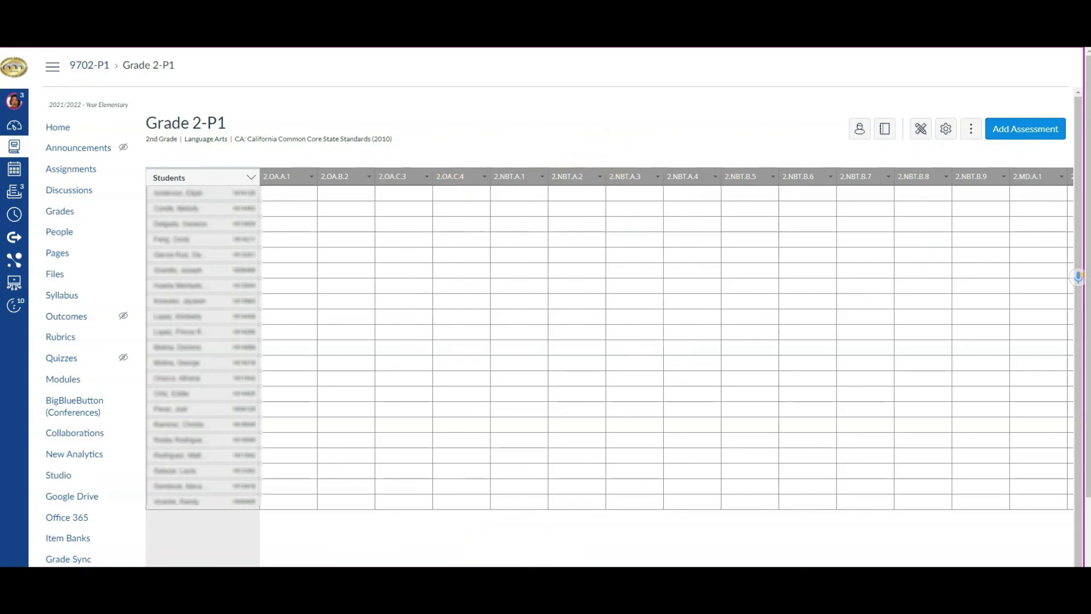